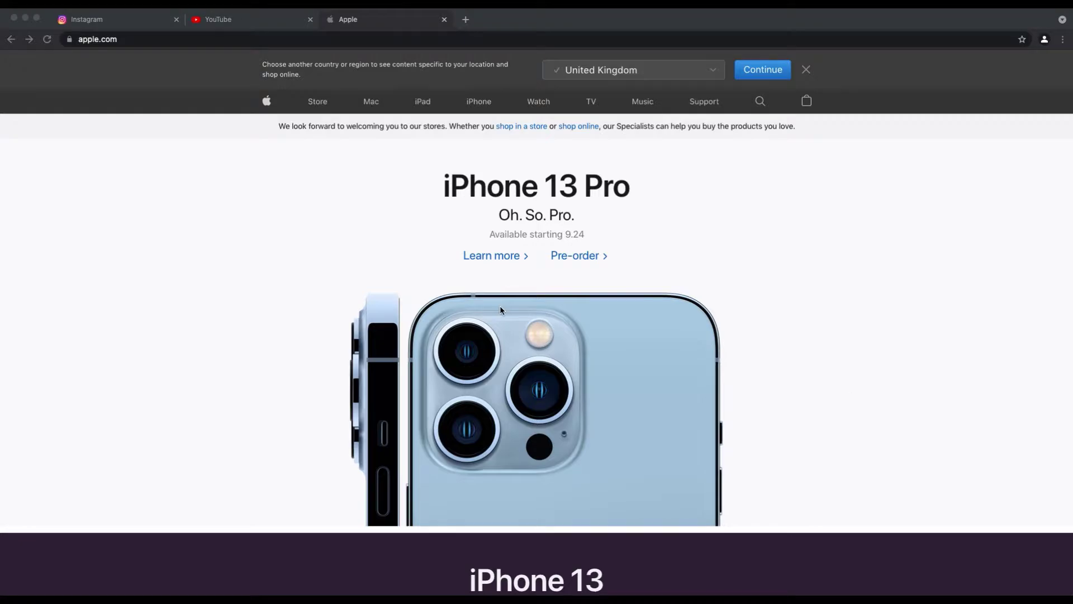
Close the Apple tab, leaving Instagram and YouTube open.
left_click(445, 19)
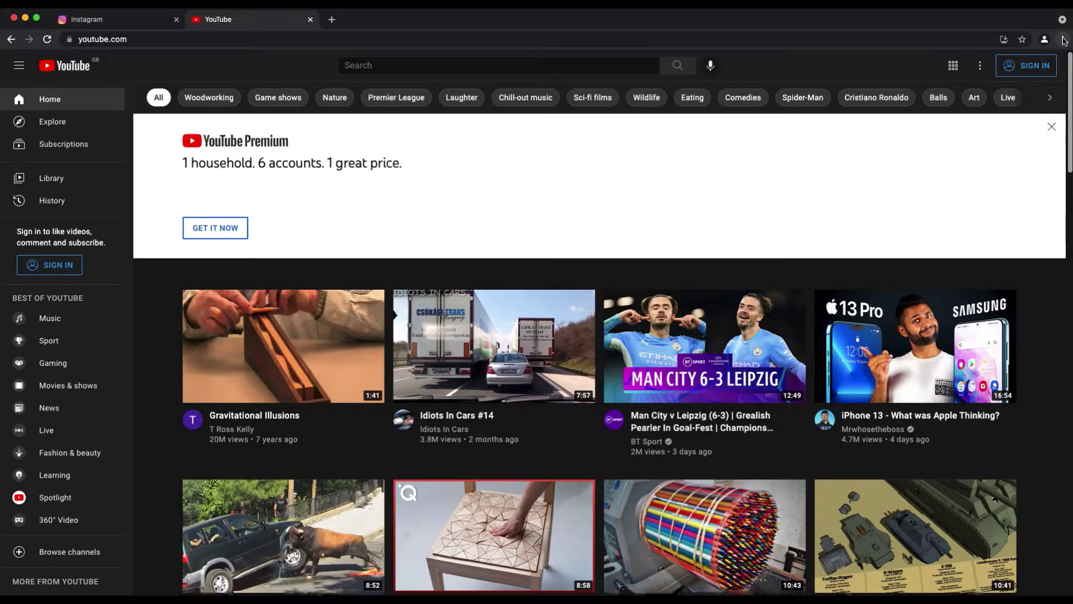
Open Chrome's main menu to reach History and the recently closed Apple tab.
left_click(1062, 39)
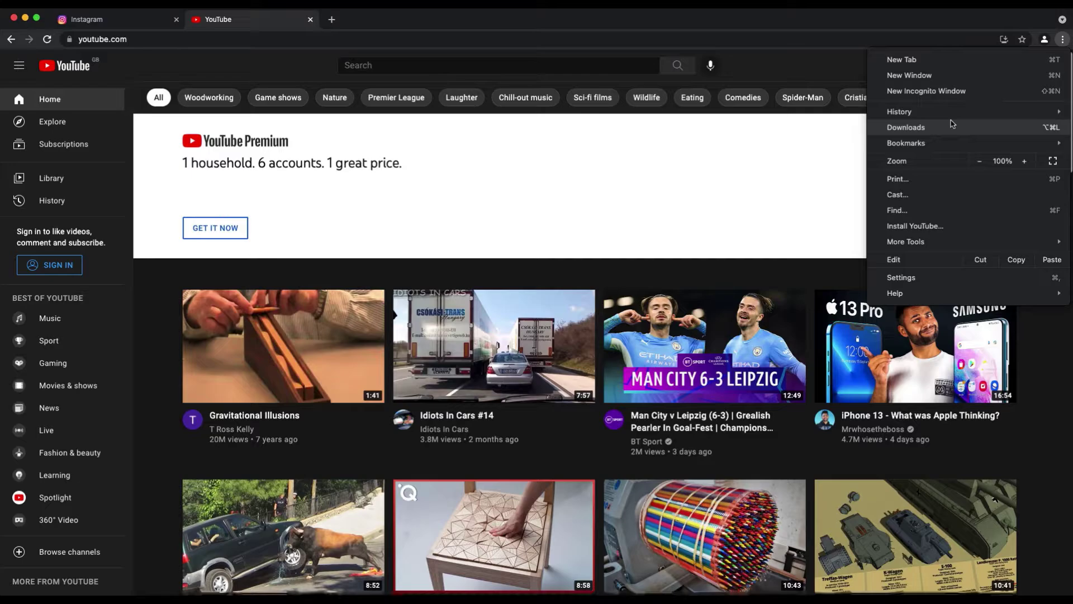